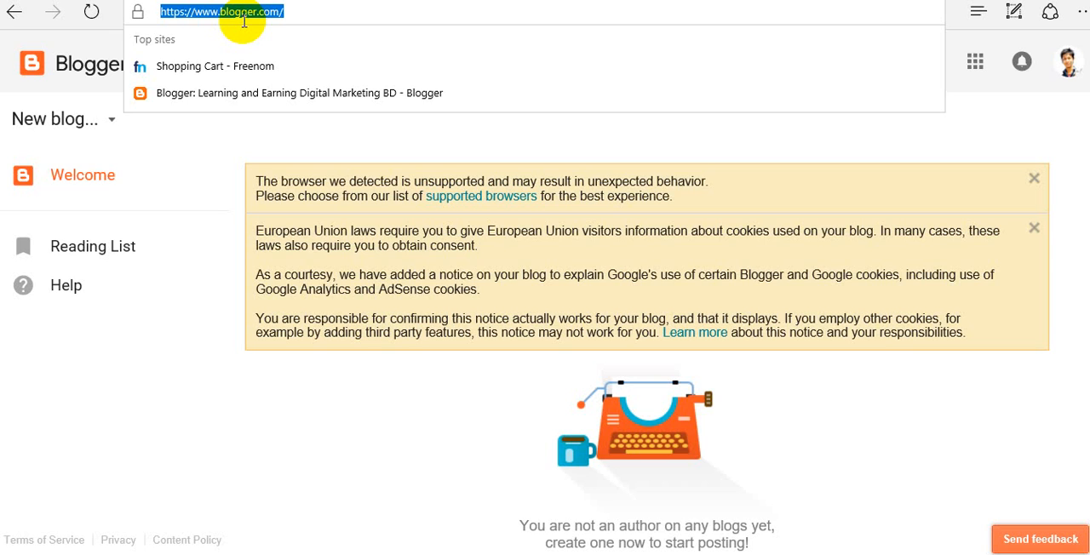
- Start creating a new blog and enter the title "Creative Sharing"
{"action": "left_click", "coordinate": [140, 205]}
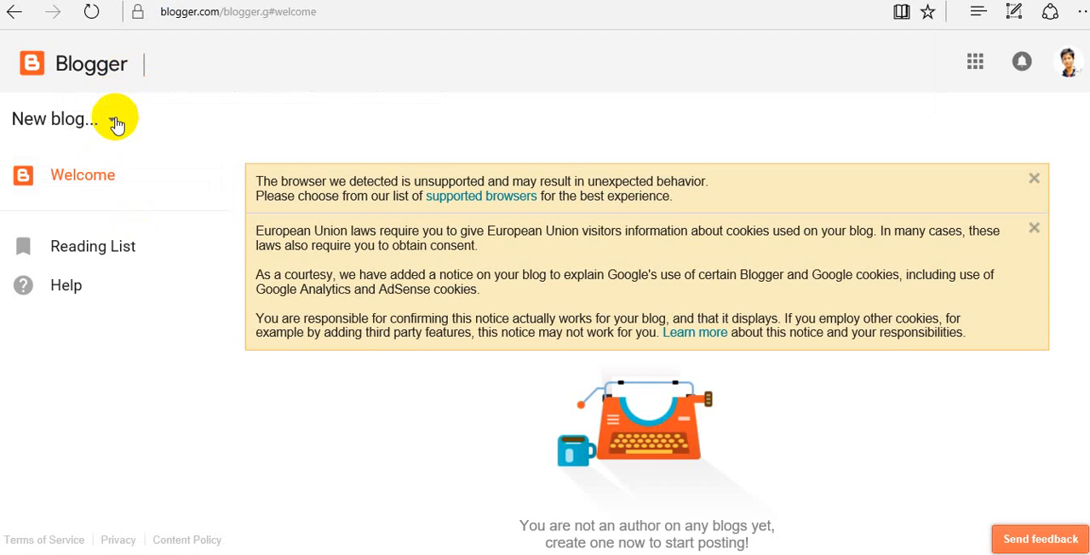
{"action": "left_click", "coordinate": [110, 125]}
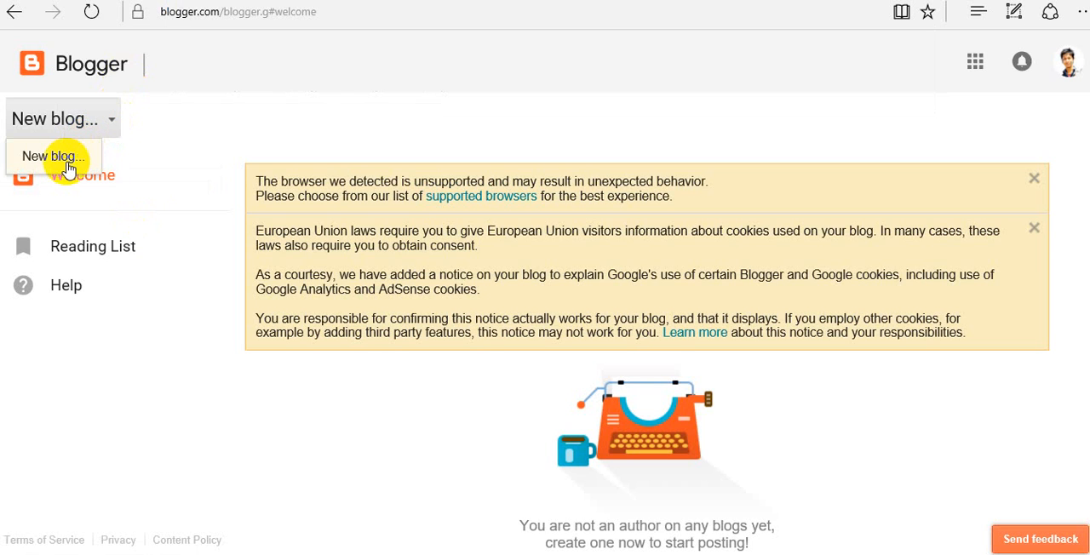
{"action": "left_click", "coordinate": [68, 160]}
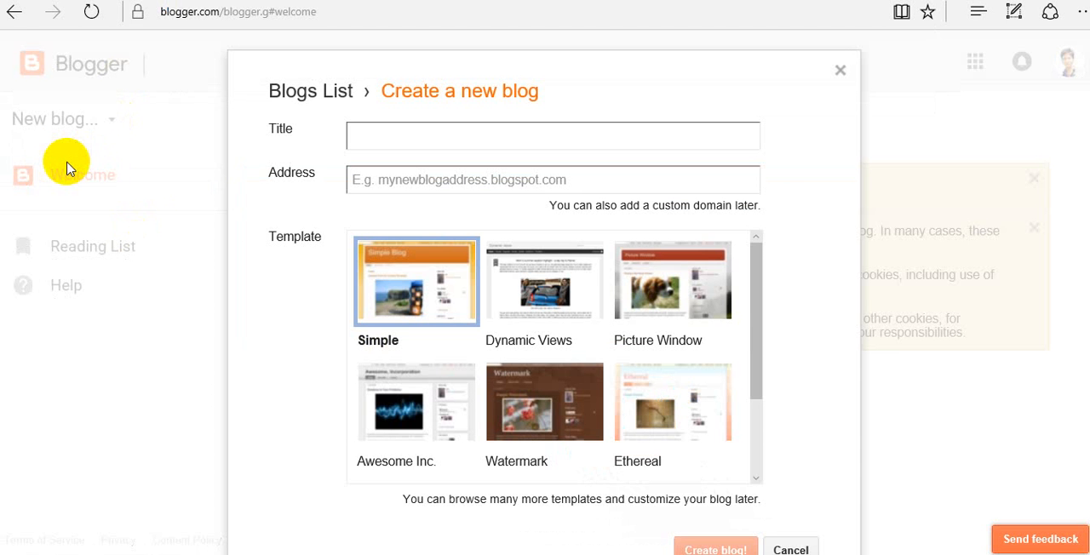
{"action": "left_click", "coordinate": [410, 142]}
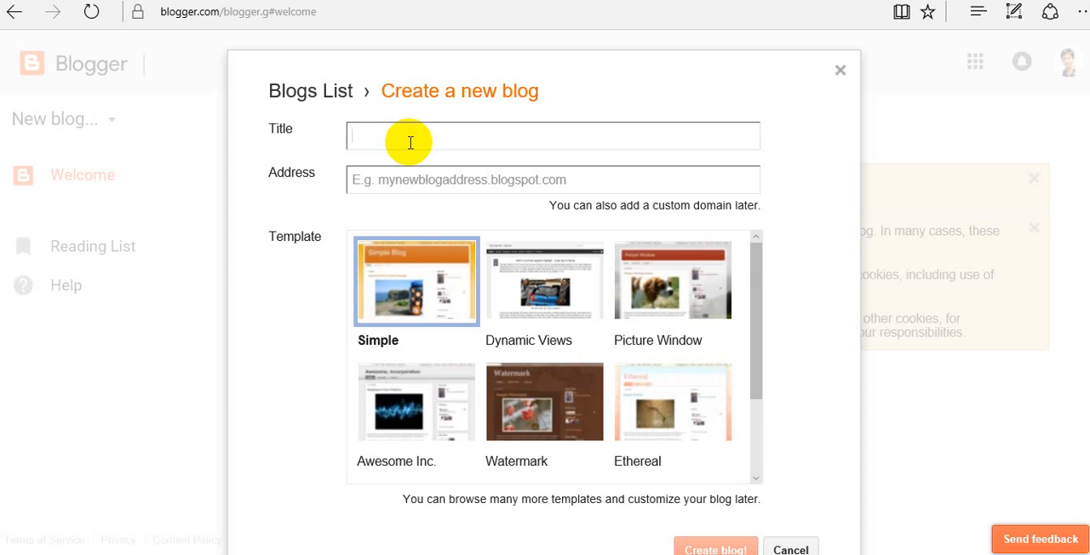
{"action": "type", "text": "Creative Sharing"}
- Enter creativeidea.blogspot.com as the new blog's address and check its availability
{"action": "left_click", "coordinate": [402, 174]}
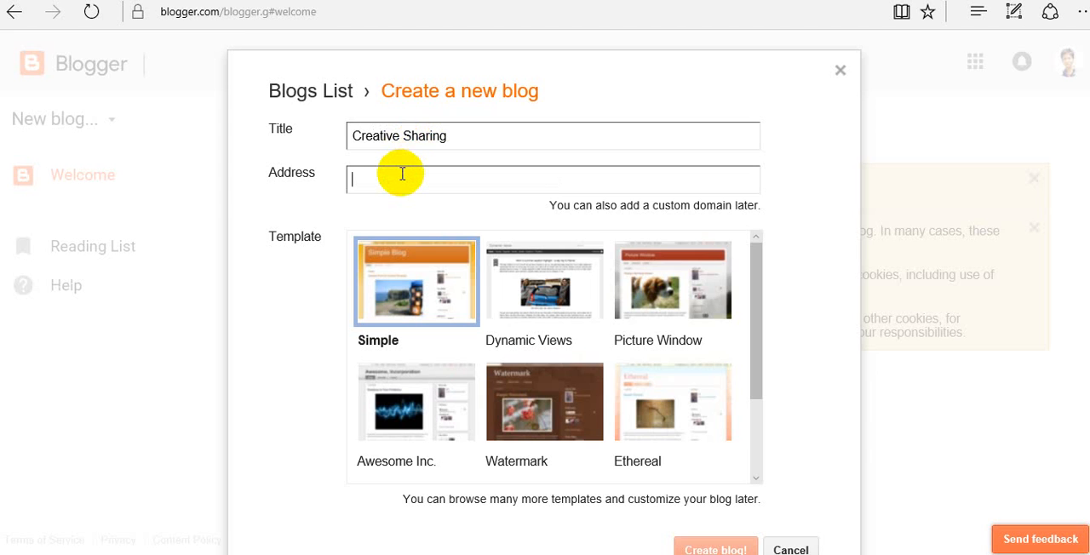
{"action": "type", "text": "cr"}
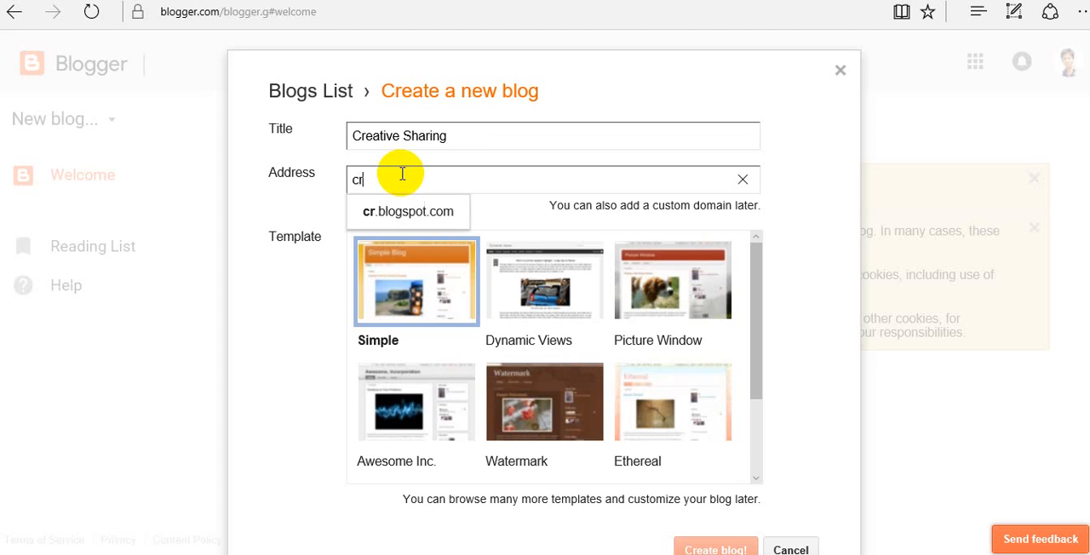
{"action": "type", "text": "eative"}
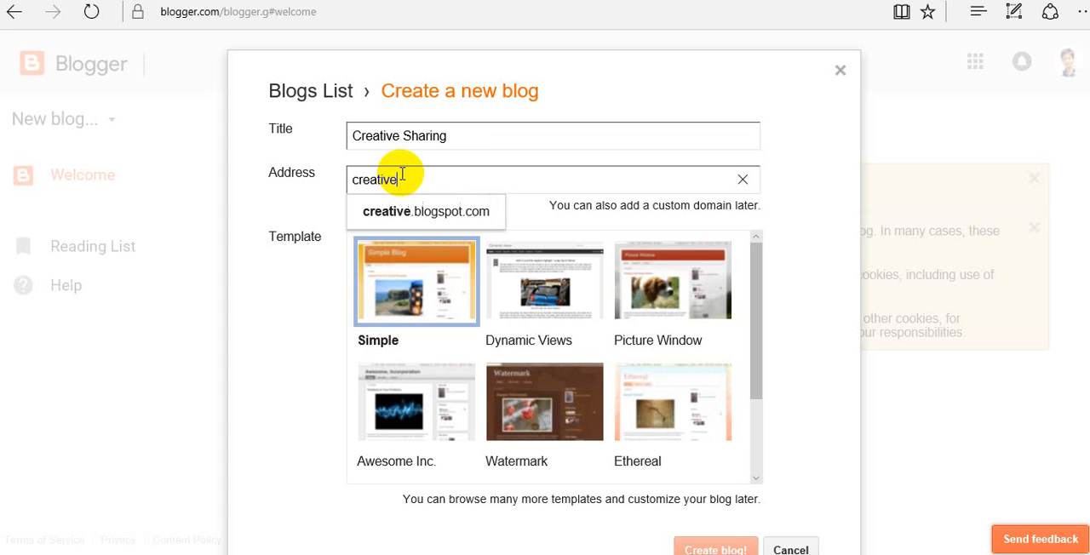
{"action": "type", "text": "idea"}
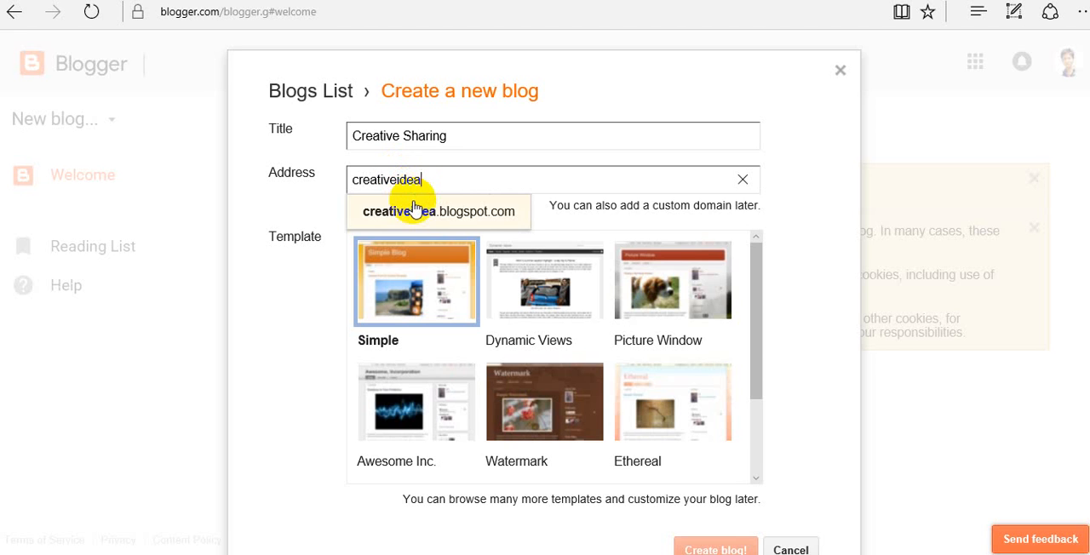
{"action": "left_click", "coordinate": [412, 204]}
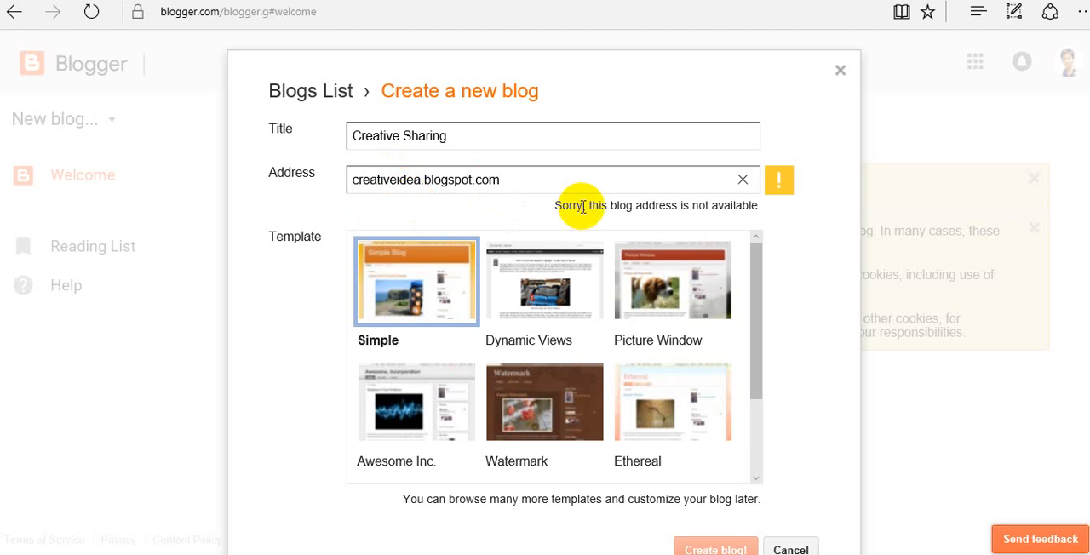
- Change the blog address to creativeideasyl.blogspot.com and check its availability
{"action": "left_click", "coordinate": [419, 181]}
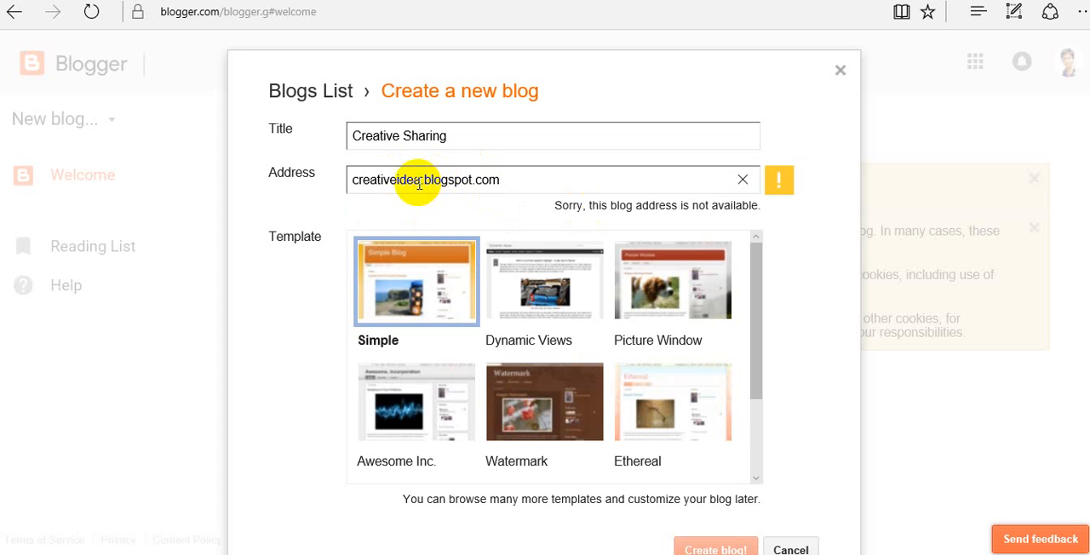
{"action": "type", "text": "bd"}
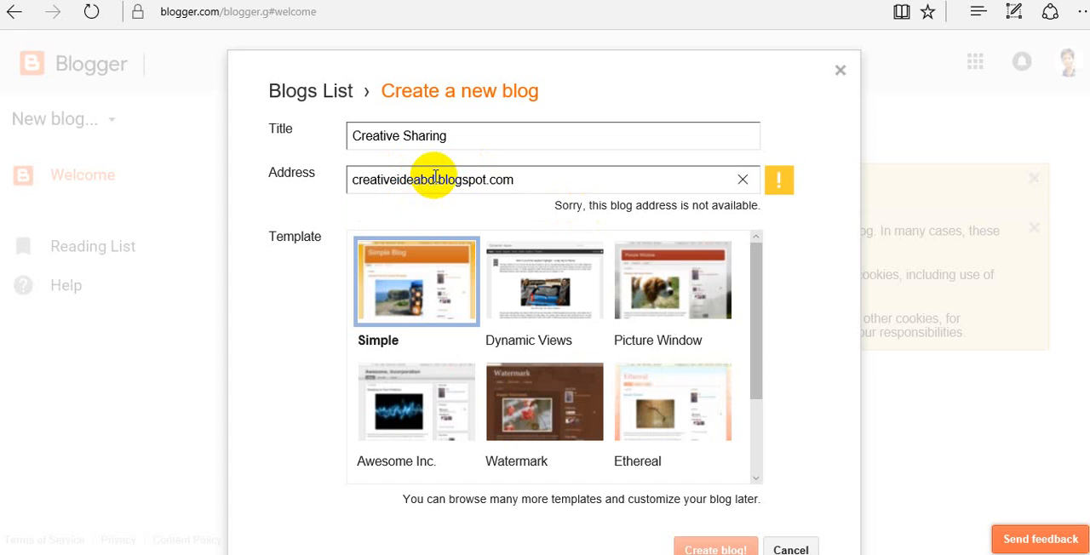
{"action": "key", "text": "BackSpace"}
{"action": "key", "text": "BackSpace"}
{"action": "type", "text": "s"}
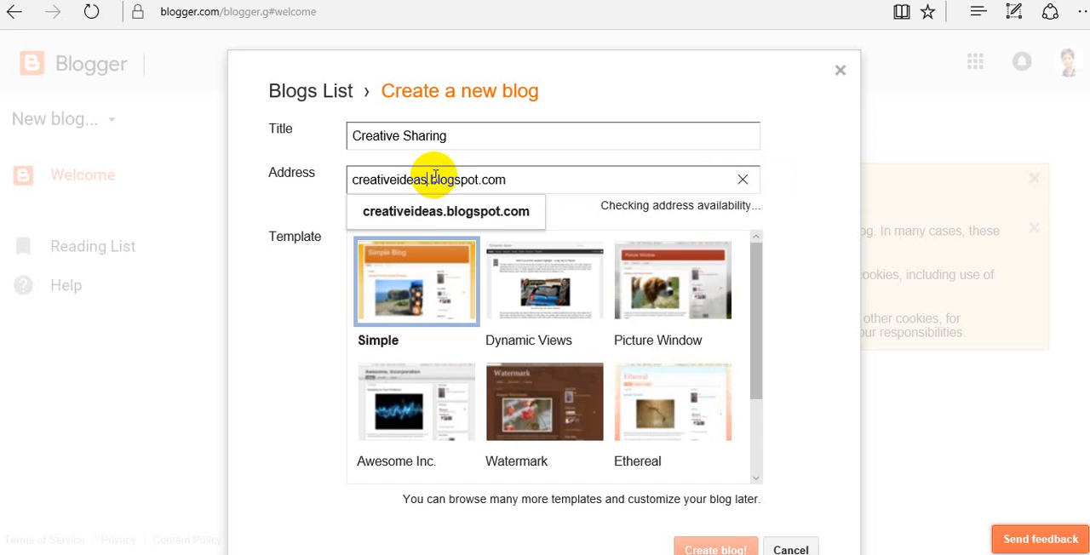
{"action": "type", "text": "yl"}
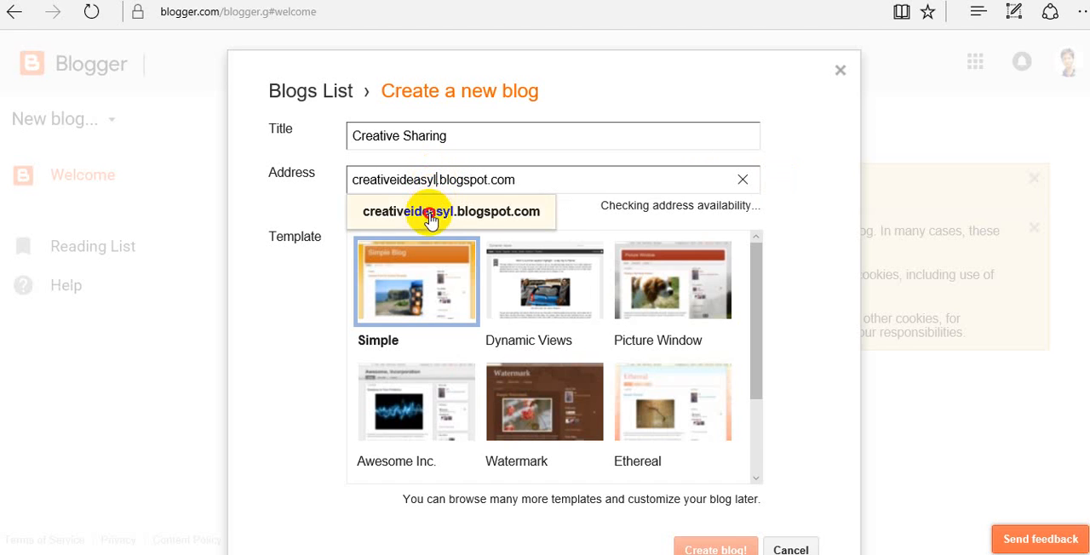
{"action": "left_click", "coordinate": [429, 217]}
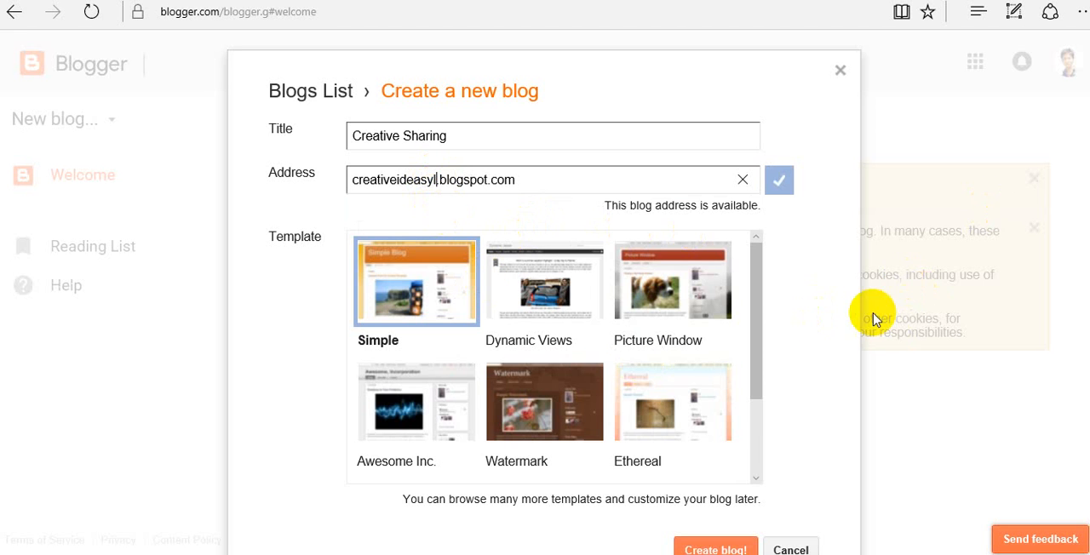
- Create the blog with the Simple template
{"action": "left_click", "coordinate": [714, 550]}
{"action": "scroll", "coordinate": [544, 292], "scroll_direction": "down", "scroll_amount": 1}
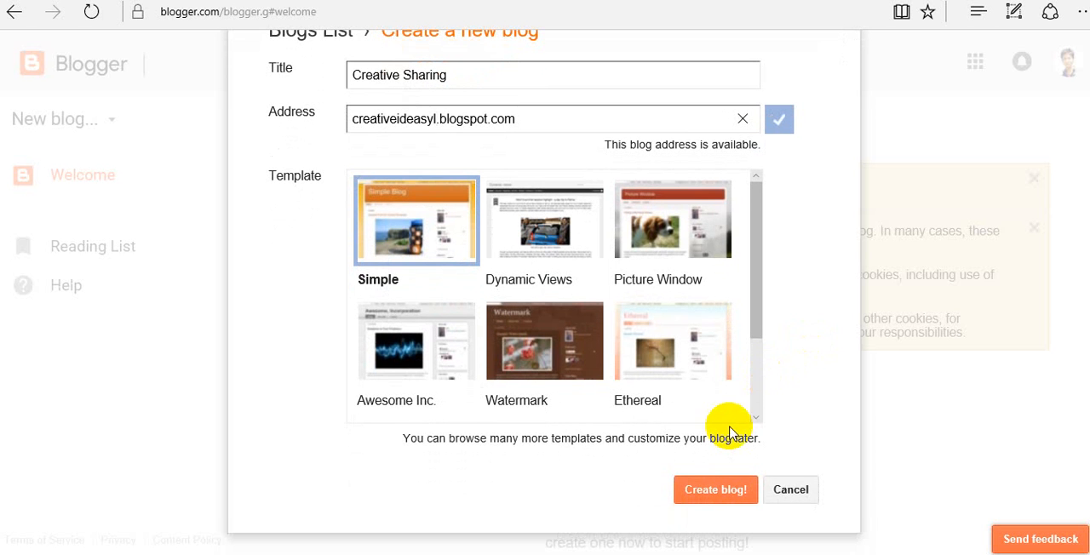
{"action": "left_click", "coordinate": [691, 492]}
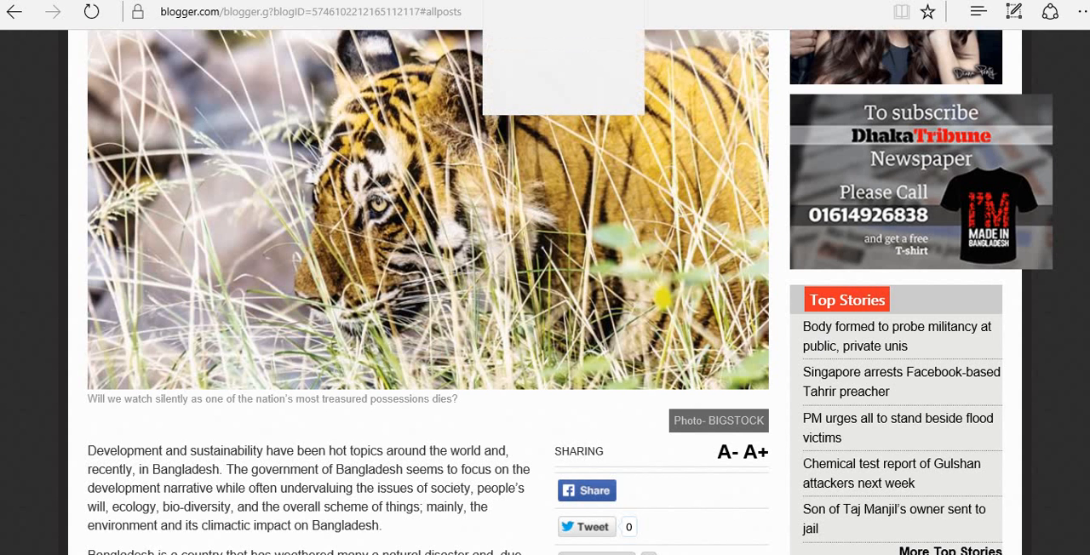
- Copy the headline "A death sentence for the Sundarbans" from the Dhaka Tribune article
{"action": "left_click", "coordinate": [471, 251]}
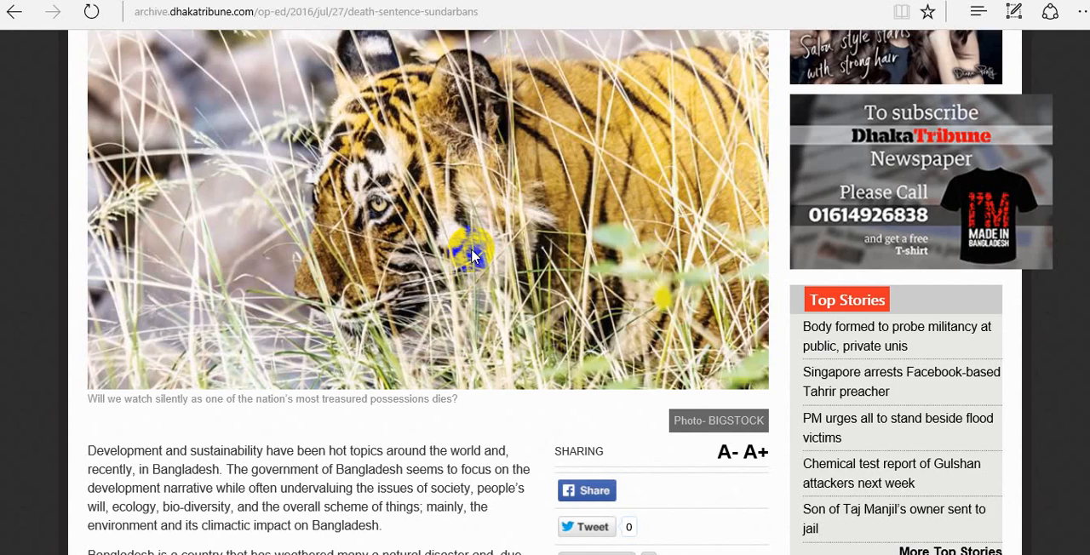
{"action": "scroll", "coordinate": [471, 252], "scroll_direction": "up", "scroll_amount": 4}
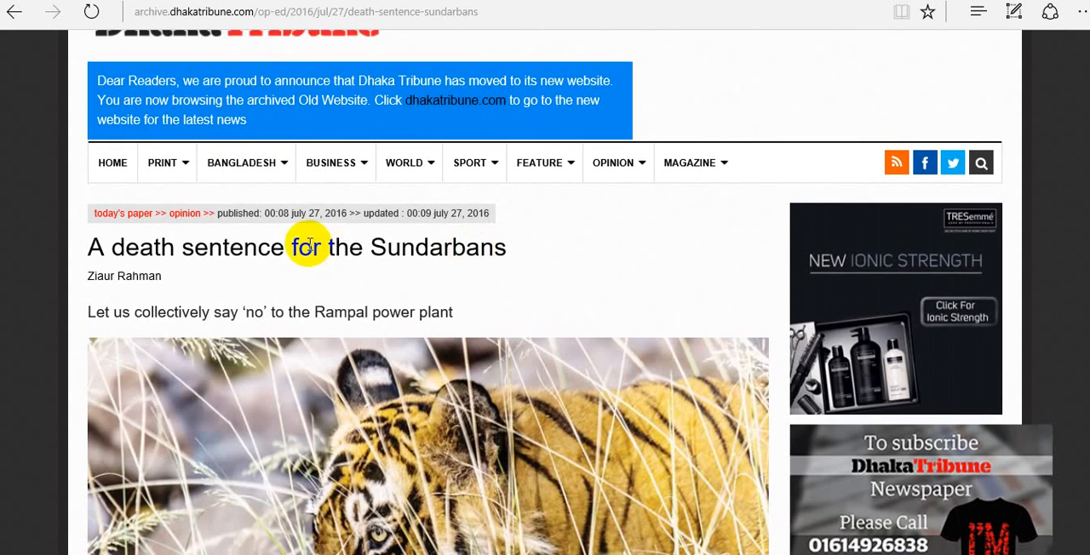
{"action": "left_click", "coordinate": [132, 258]}
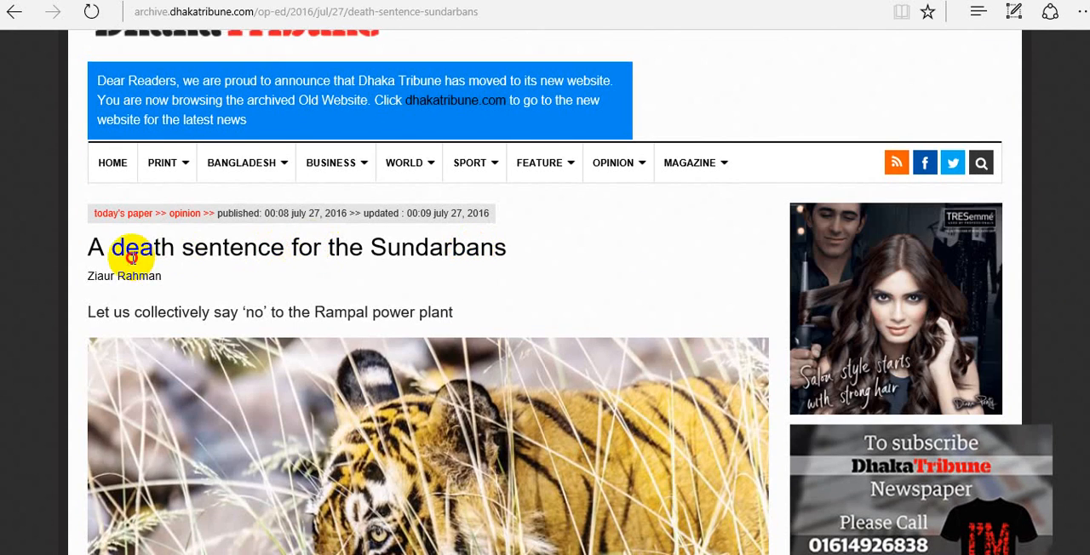
{"action": "left_click_drag", "start_coordinate": [85, 245], "coordinate": [509, 253]}
{"action": "key", "text": "ctrl+c"}
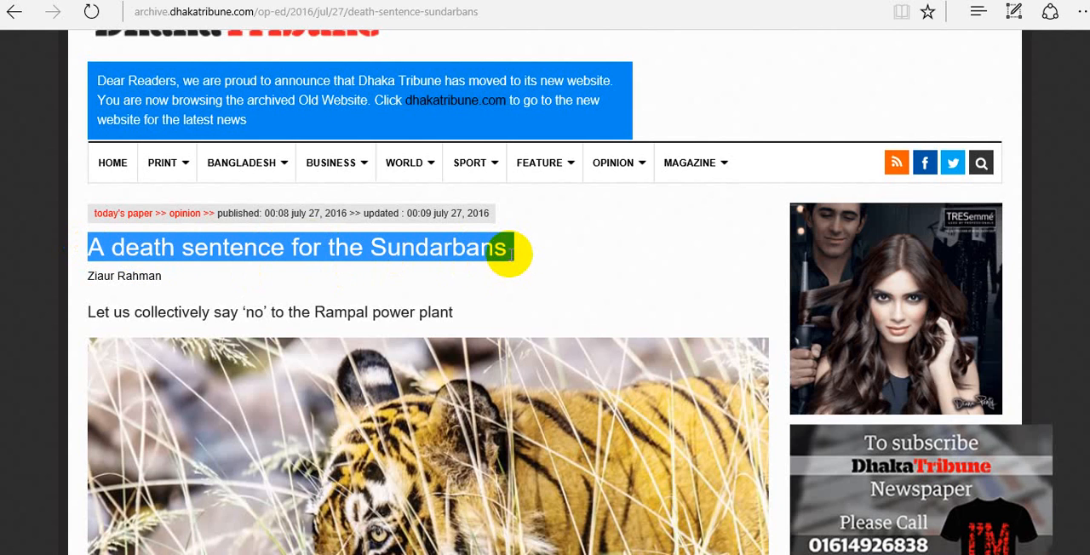
{"action": "scroll", "coordinate": [510, 254], "scroll_direction": "up", "scroll_amount": 1}
- Switch back to Blogger, start a new post in Creative Sharing and paste the copied headline as its title
{"action": "left_click", "coordinate": [596, 0]}
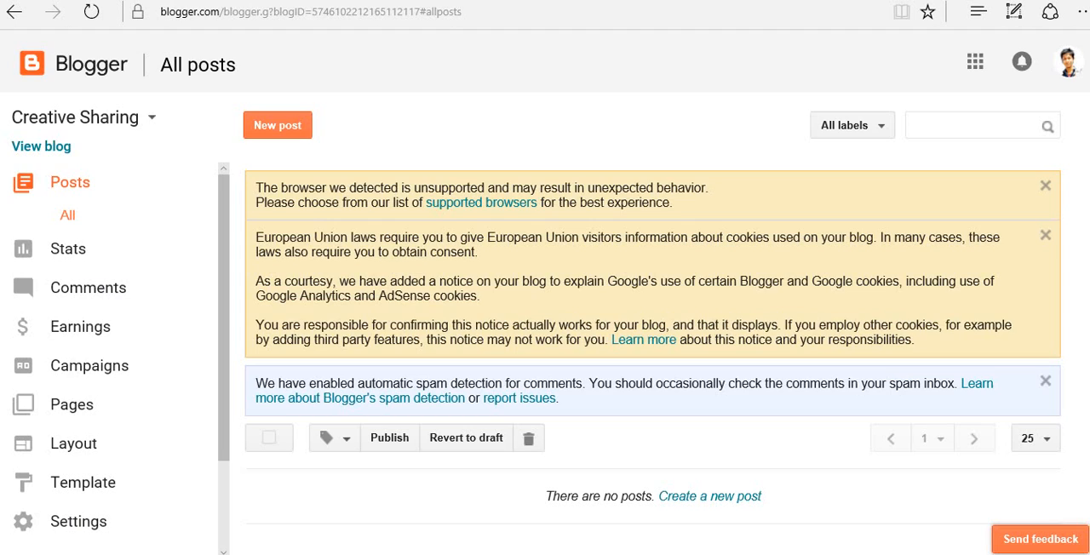
{"action": "left_click", "coordinate": [107, 179]}
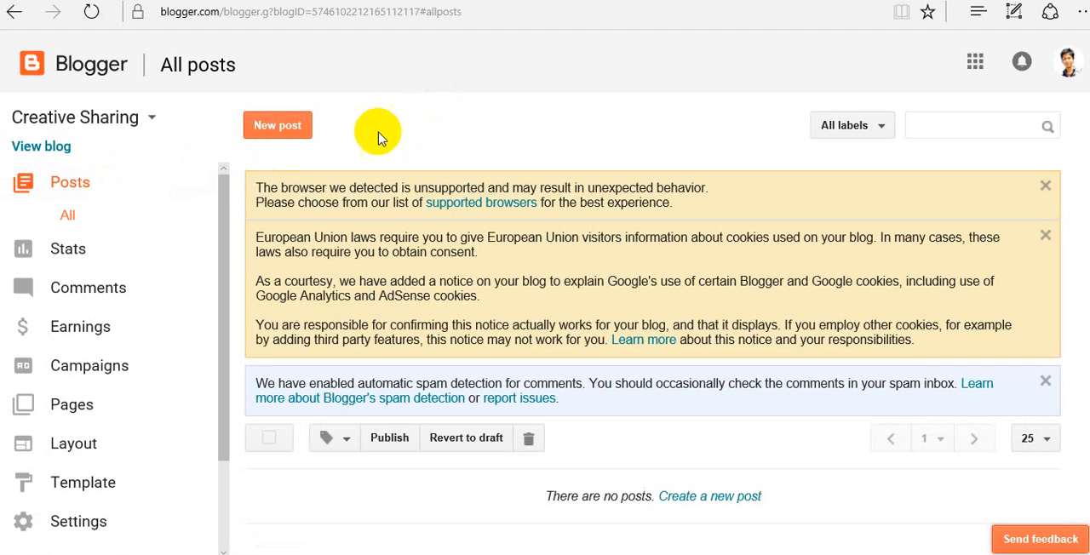
{"action": "left_click", "coordinate": [300, 120]}
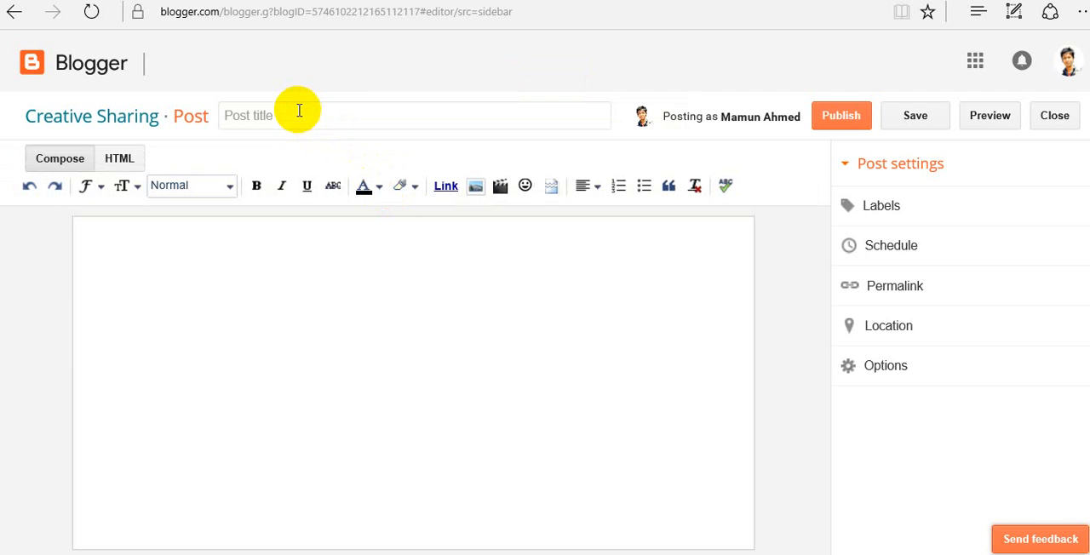
{"action": "left_click", "coordinate": [298, 111]}
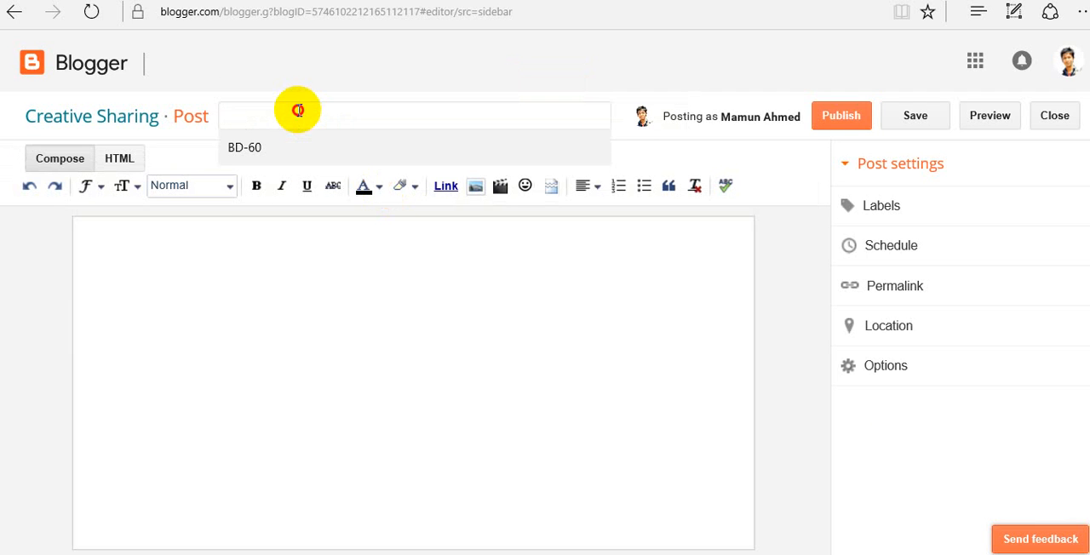
{"action": "key", "text": "ctrl+v"}
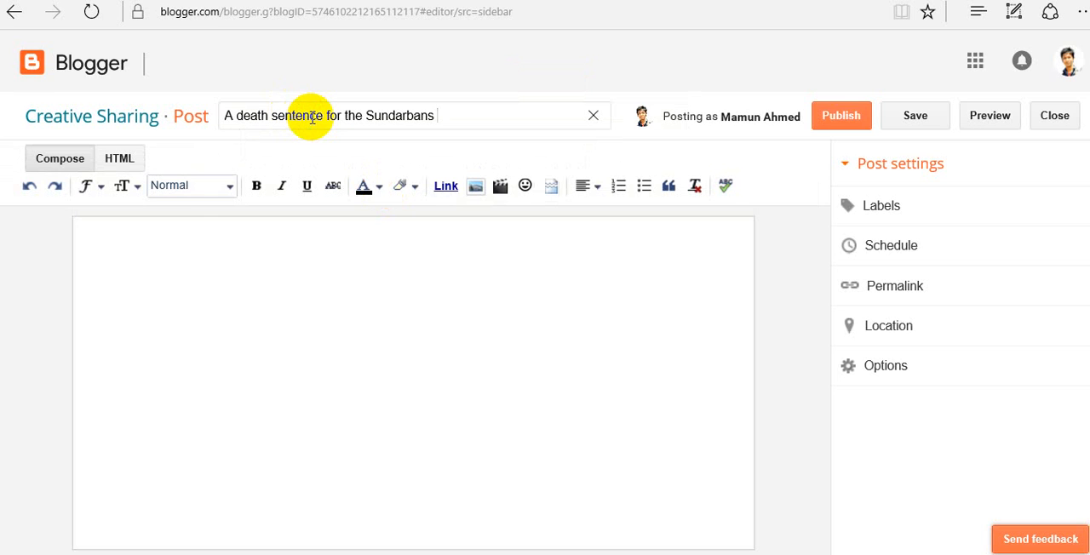
- Delete "for the" from the post title and cut out "A death sentence", keeping only "Sundarbans"
{"action": "left_click", "coordinate": [364, 118]}
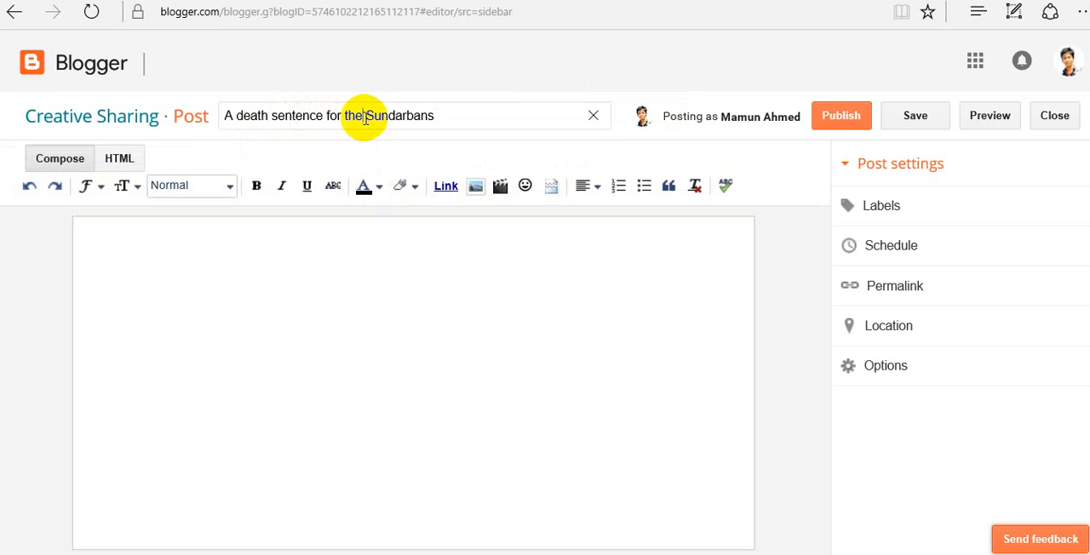
{"action": "key", "text": "BackSpace"}
{"action": "key", "text": "BackSpace"}
{"action": "key", "text": "BackSpace"}
{"action": "key", "text": "BackSpace"}
{"action": "key", "text": "BackSpace"}
{"action": "key", "text": "BackSpace"}
{"action": "key", "text": "BackSpace"}
{"action": "key", "text": "BackSpace"}
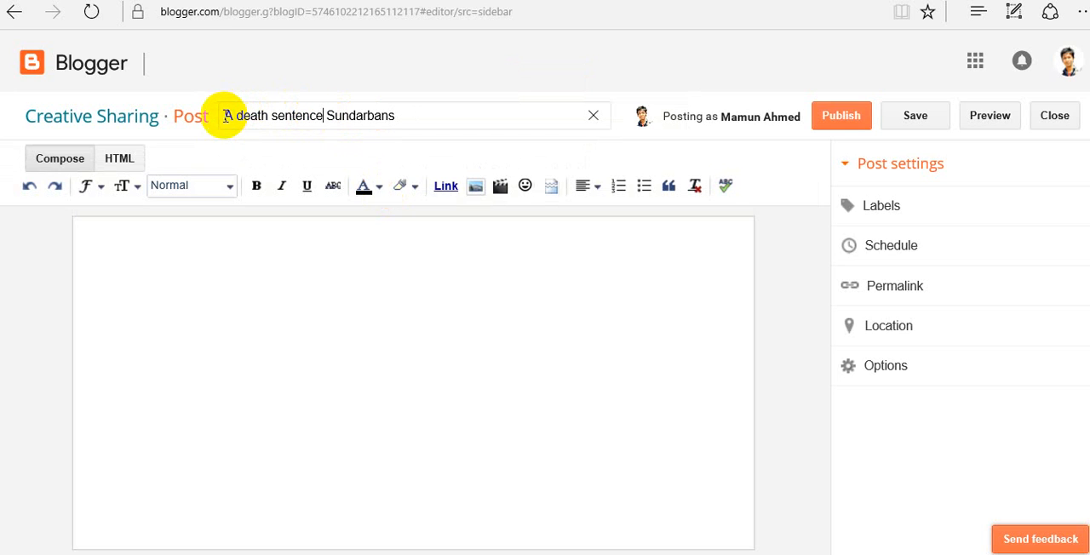
{"action": "left_click_drag", "start_coordinate": [222, 115], "coordinate": [321, 116]}
{"action": "key", "text": "ctrl+c"}
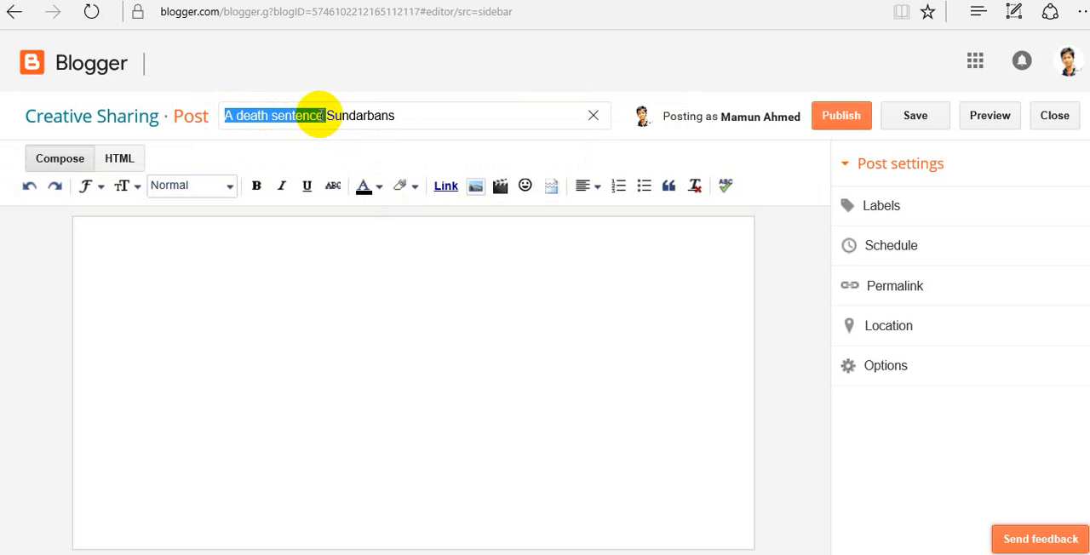
{"action": "key", "text": "BackSpace"}
- Complete the post title as "Sundarbans is a death sentence for us.", reusing the cut words and removing the duplicate "A"
{"action": "left_click", "coordinate": [332, 112]}
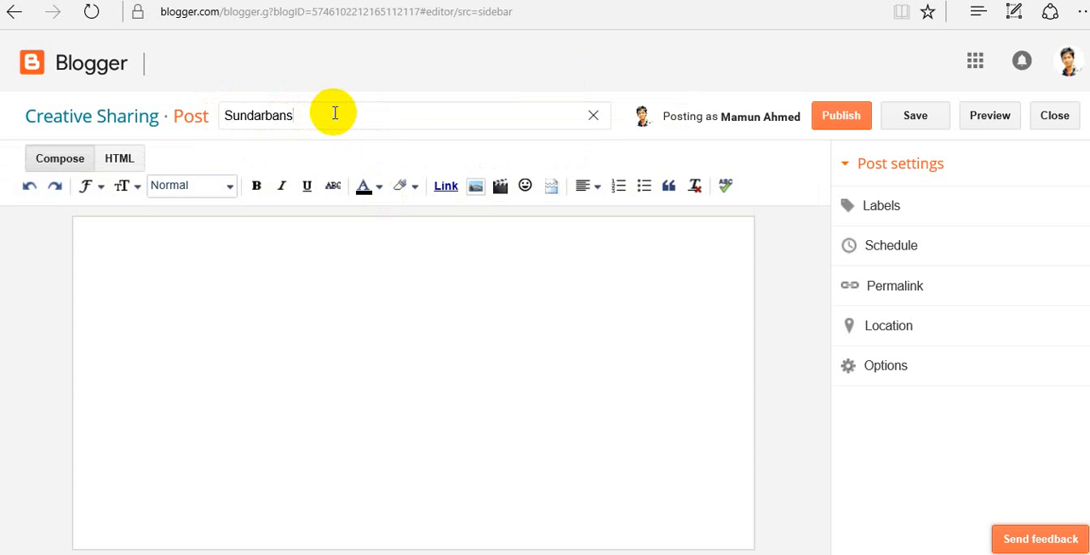
{"action": "type", "text": "is a"}
{"action": "key", "text": "ctrl+v"}
{"action": "double_click", "coordinate": [334, 113]}
{"action": "double_click", "coordinate": [334, 112]}
{"action": "triple_click", "coordinate": [335, 116]}
{"action": "left_click", "coordinate": [335, 115]}
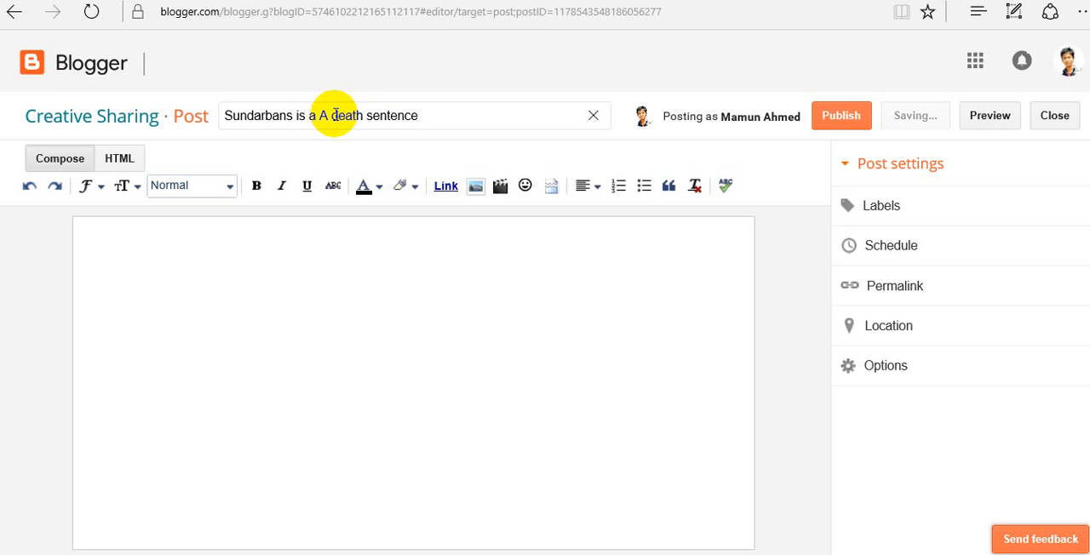
{"action": "key", "text": "BackSpace"}
{"action": "key", "text": "BackSpace"}
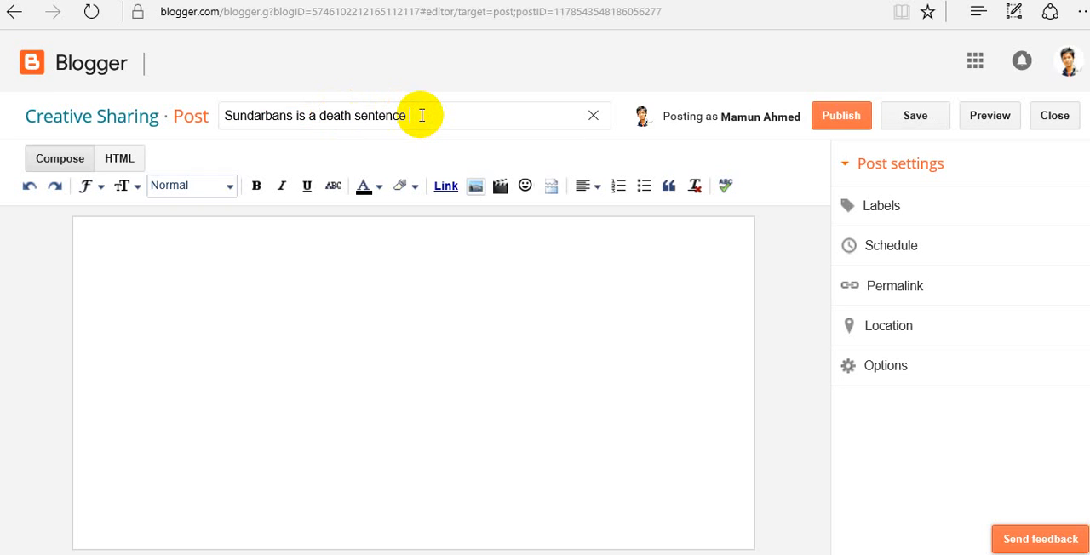
{"action": "type", "text": "for us."}
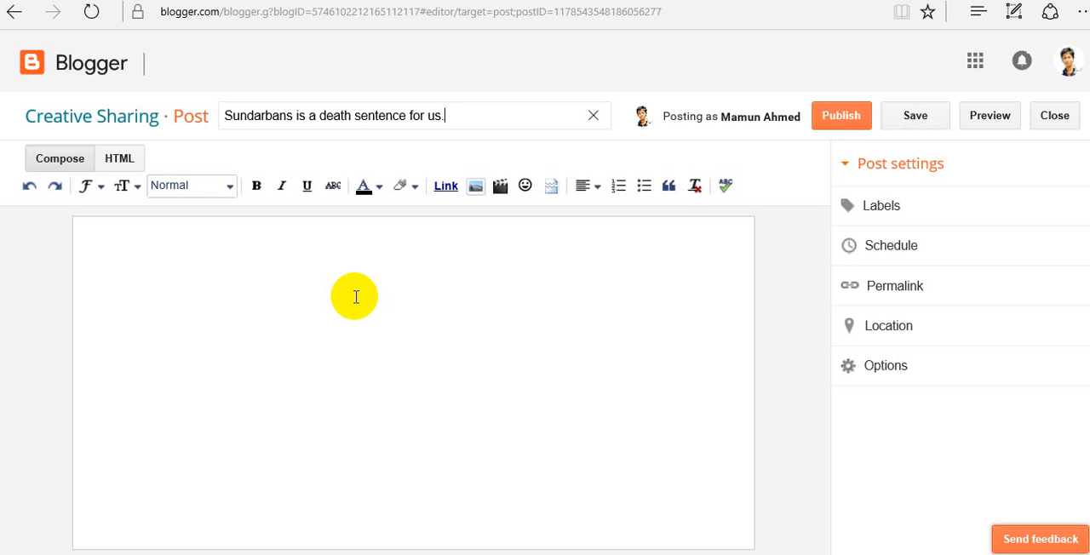
- Switch to the Dhaka Tribune article and copy its body text, from "Development and sustainability" through the end
{"action": "left_click", "coordinate": [152, 241]}
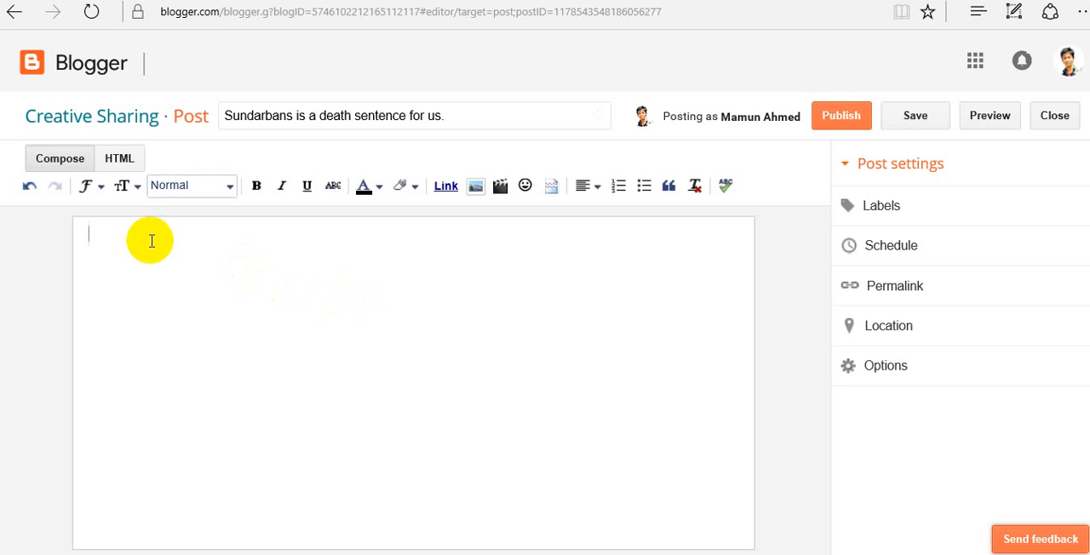
{"action": "left_click", "coordinate": [520, 1]}
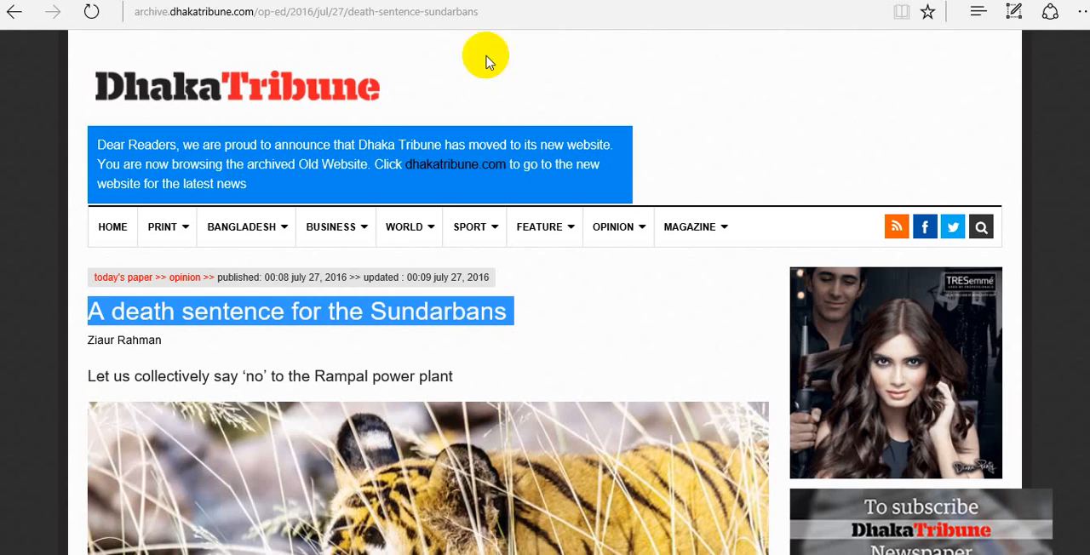
{"action": "scroll", "coordinate": [500, 388], "scroll_direction": "down", "scroll_amount": 4}
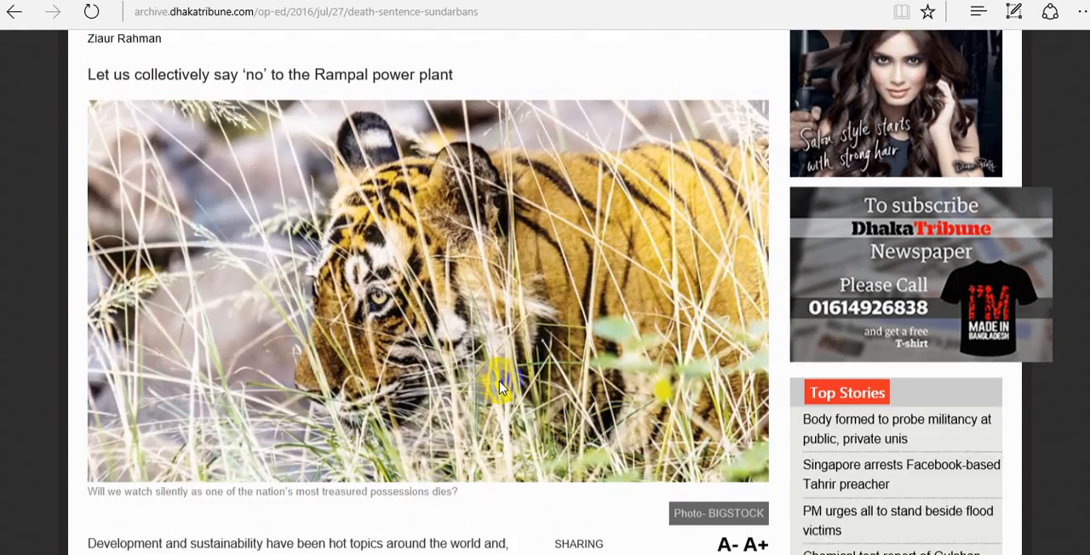
{"action": "scroll", "coordinate": [500, 387], "scroll_direction": "down", "scroll_amount": 2}
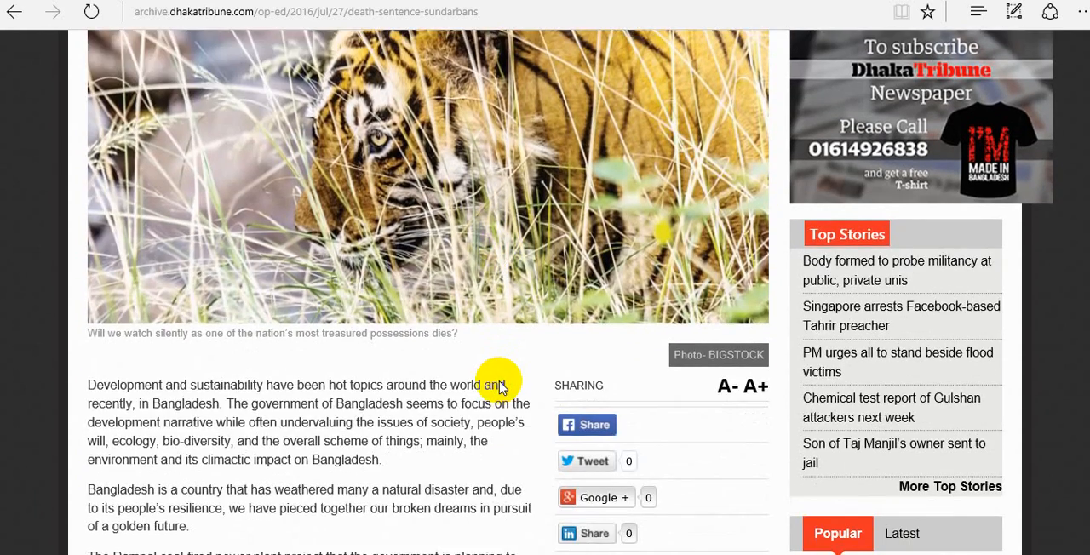
{"action": "scroll", "coordinate": [500, 387], "scroll_direction": "down", "scroll_amount": 3}
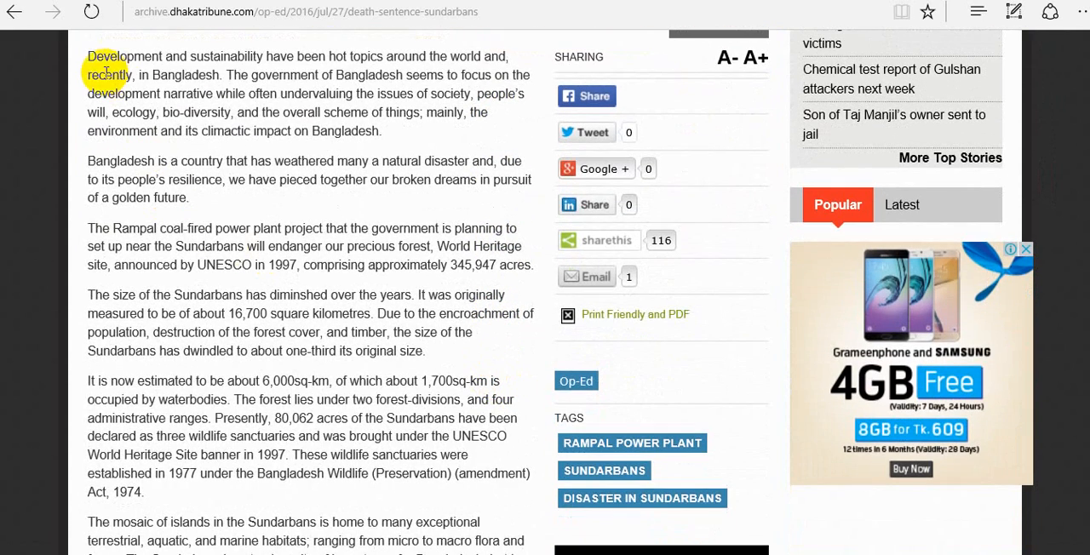
{"action": "left_click_drag", "start_coordinate": [90, 58], "coordinate": [423, 509]}
{"action": "scroll", "coordinate": [482, 433], "scroll_direction": "up", "scroll_amount": 15}
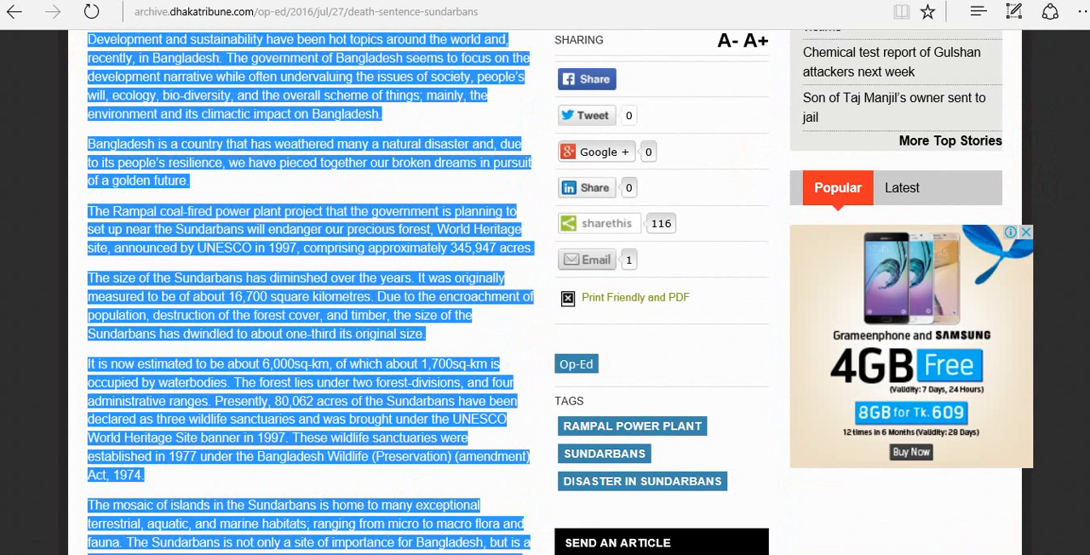
- Switch back to the Blogger post and paste the copied article text into the empty post body
{"action": "left_click", "coordinate": [528, 0]}
{"action": "left_click", "coordinate": [366, 238]}
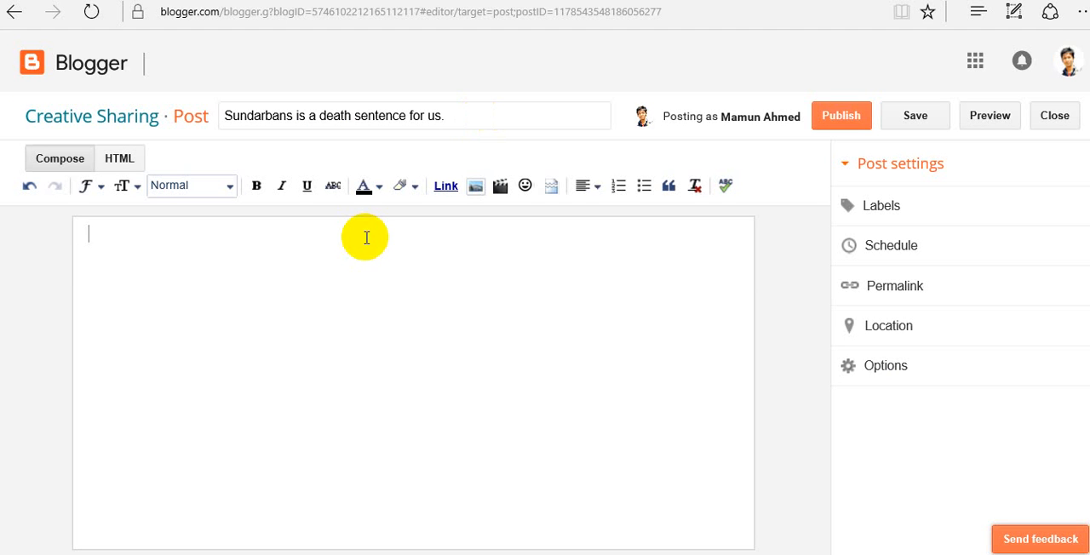
{"action": "key", "text": "ctrl+v"}
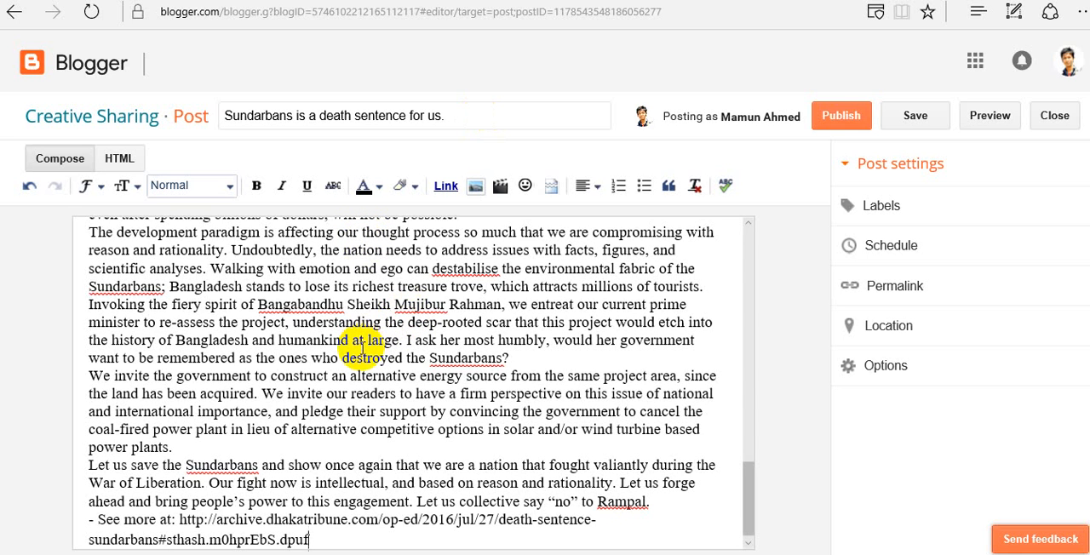
- Remove the formatting from the entire post body and delete one blank line above the first paragraph
{"action": "key", "text": "ctrl+a"}
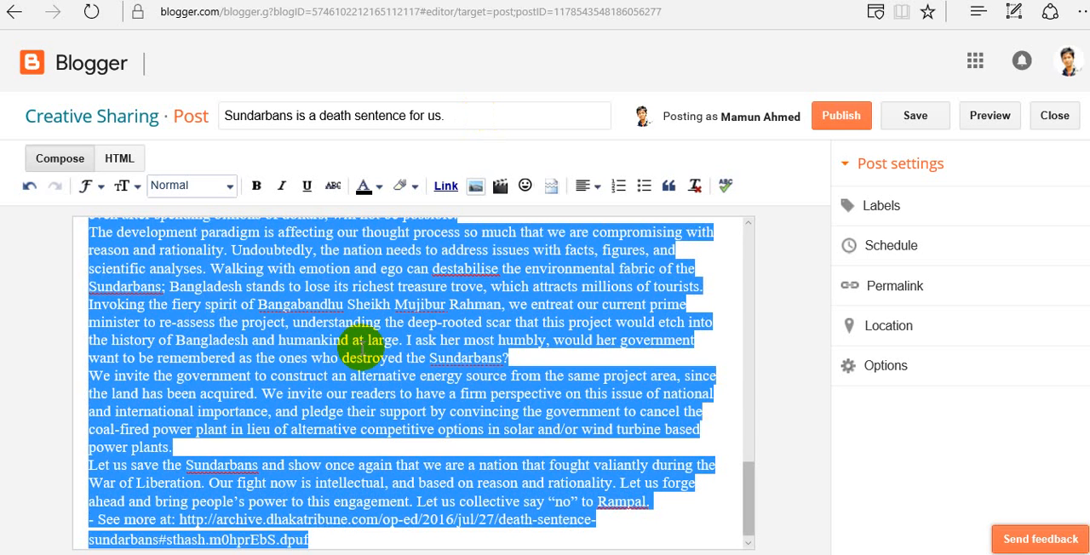
{"action": "left_click", "coordinate": [695, 186]}
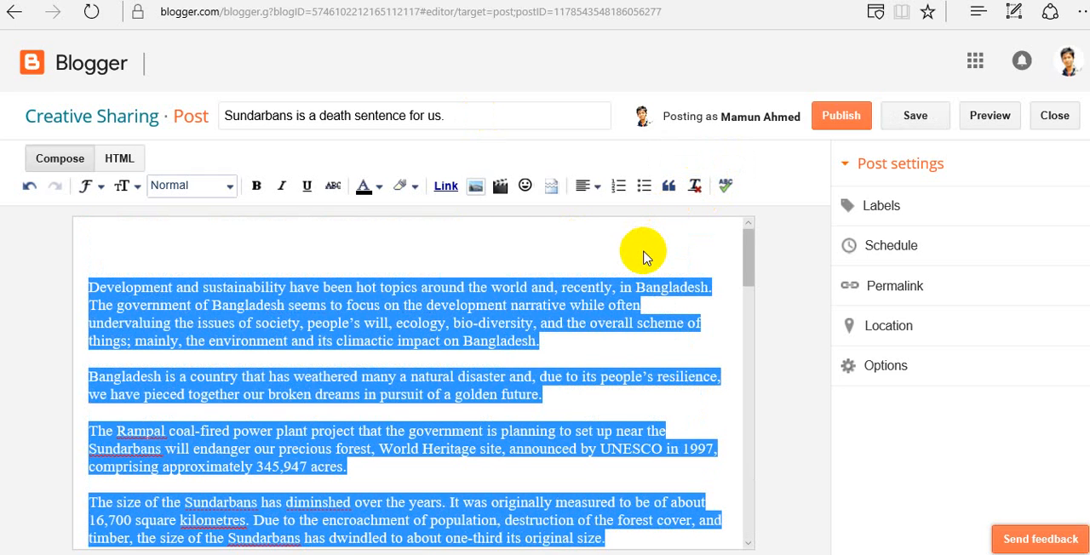
{"action": "left_click", "coordinate": [645, 256]}
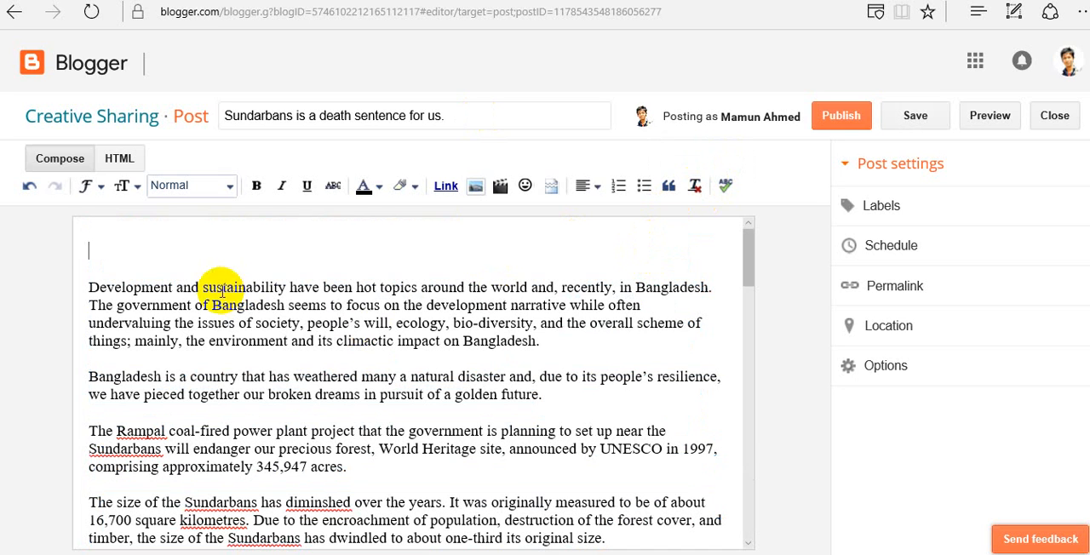
{"action": "left_click", "coordinate": [89, 288]}
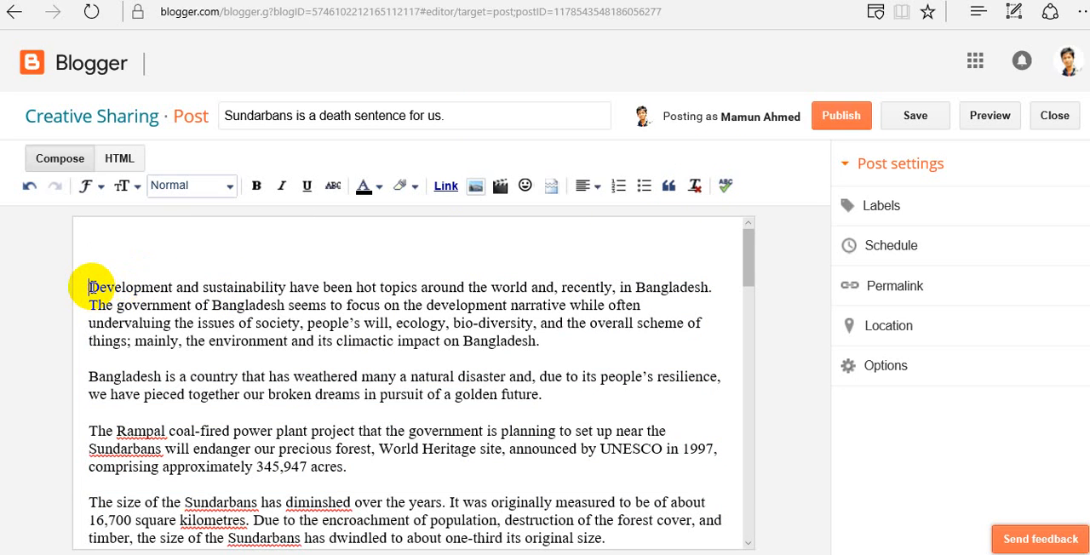
{"action": "key", "text": "BackSpace"}
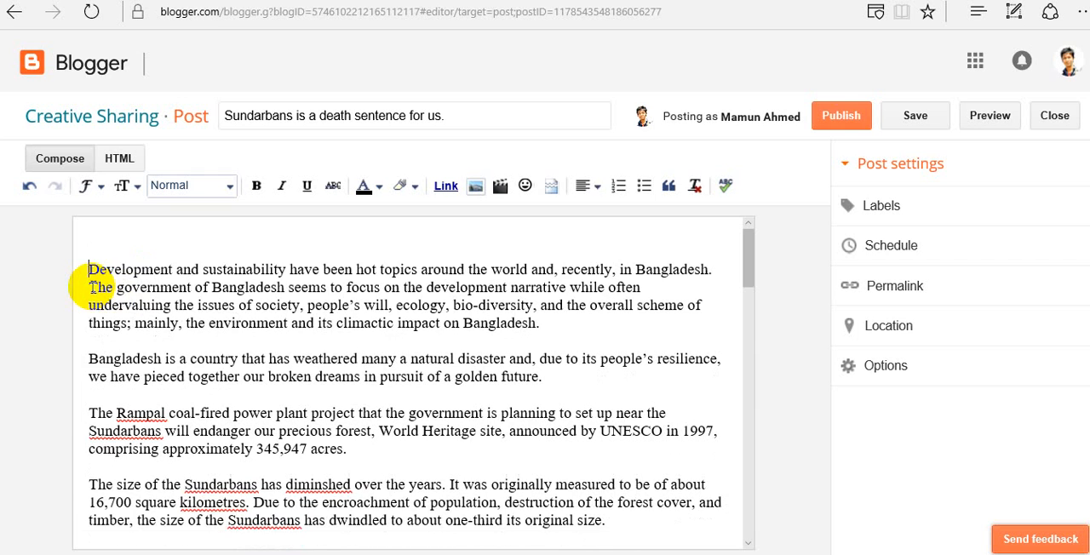